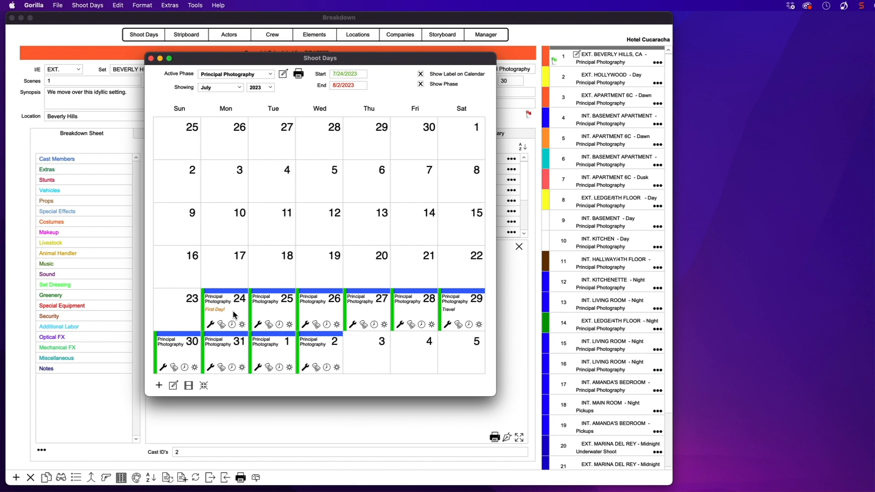
- Open the shoot day details from the calendar and switch to the 7/25/2023 shoot day
double_click(415, 314)
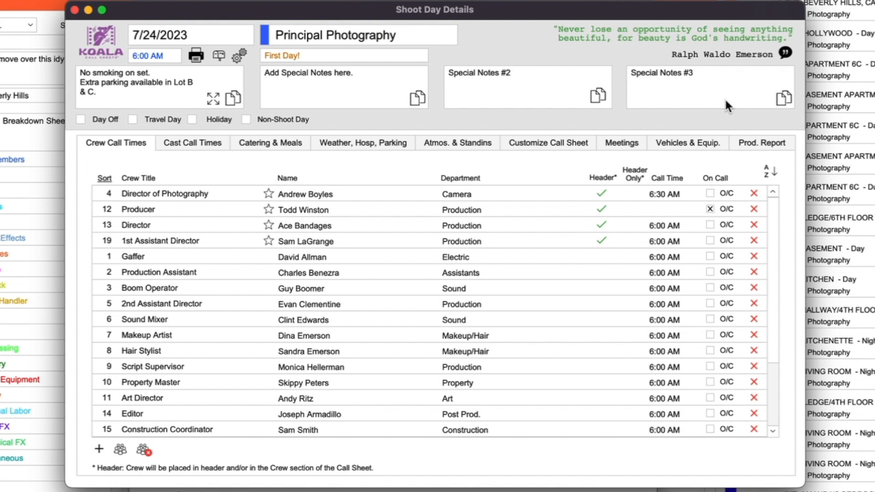
click(149, 39)
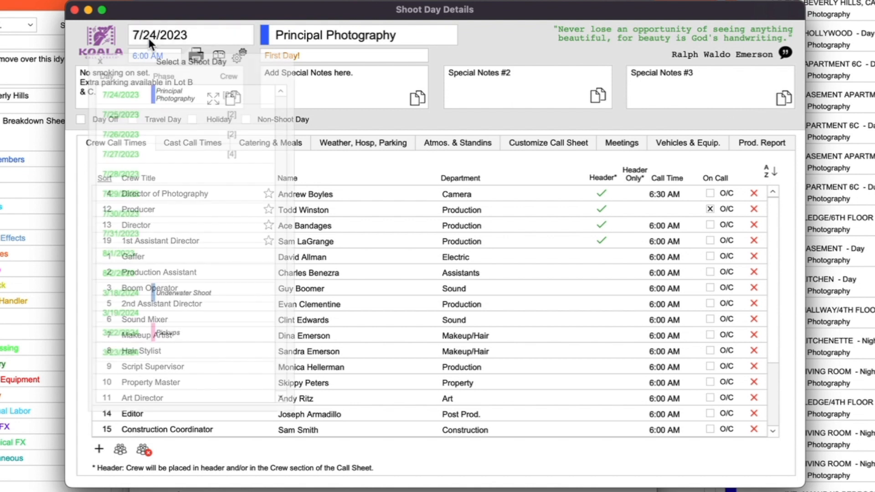
click(821, 133)
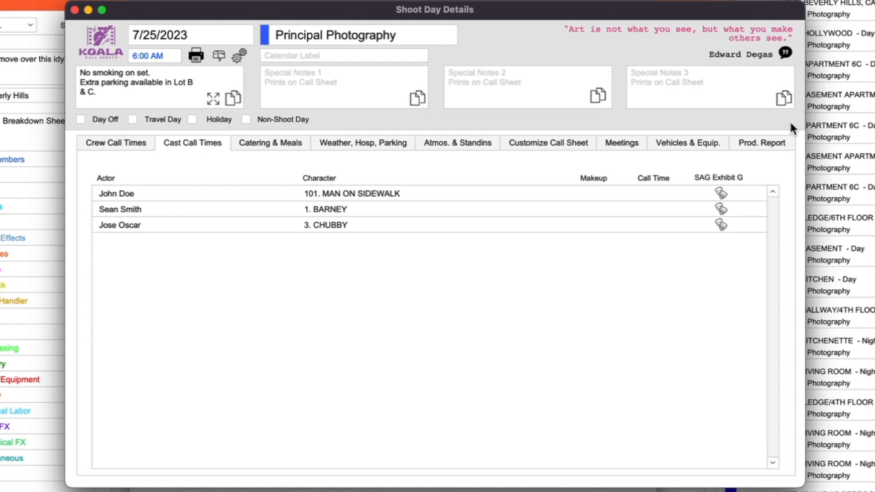
- Open the day's Thought of the Day settings and cycle through the suggested quotes
click(785, 55)
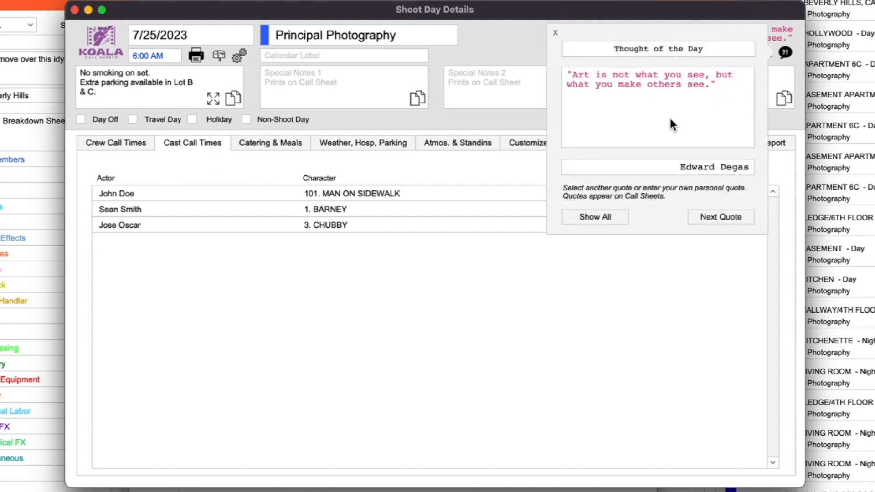
click(712, 218)
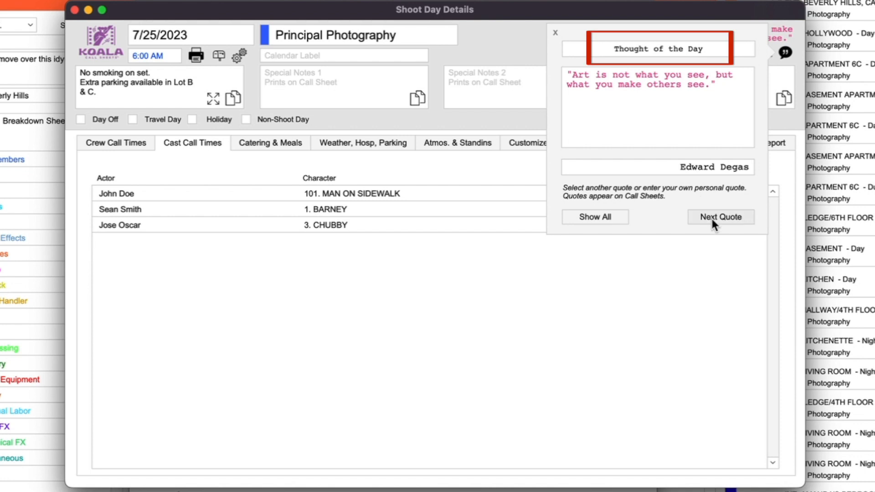
click(712, 218)
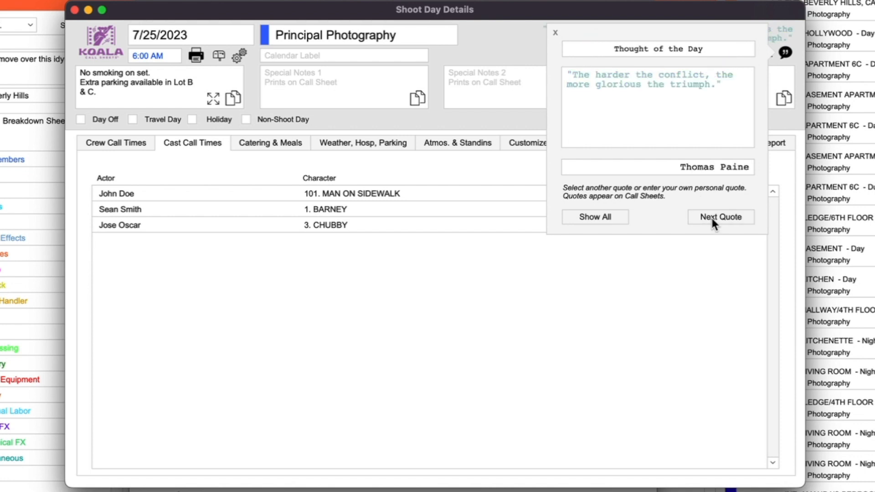
click(712, 217)
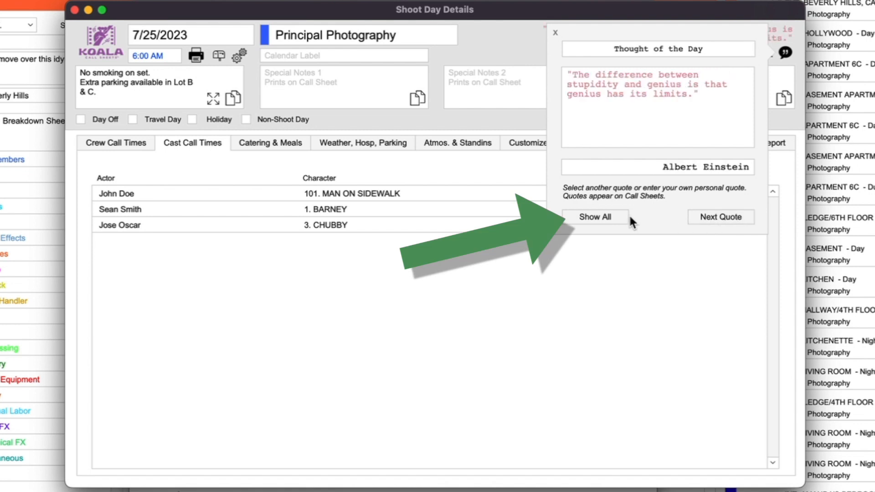
- Use "Enter Custom Quote 1" from the Custom Quotes category of the quote database as the day's quote, then close the quote settings
click(600, 216)
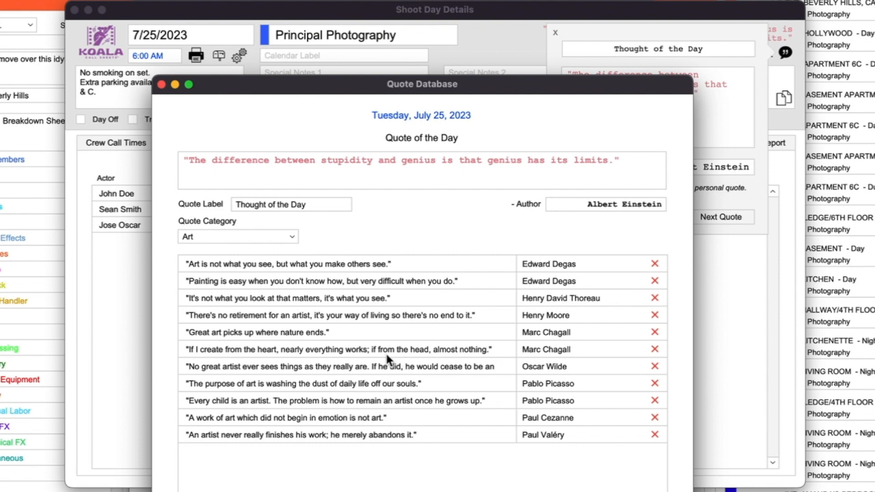
click(223, 236)
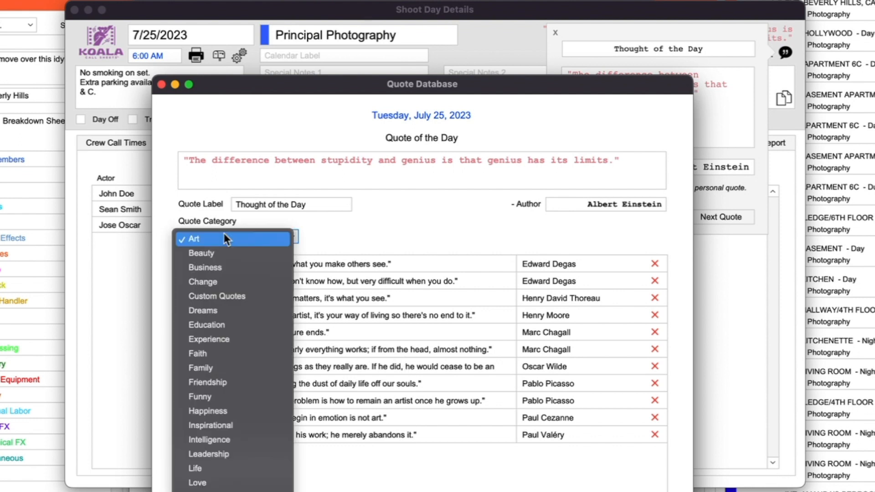
click(214, 298)
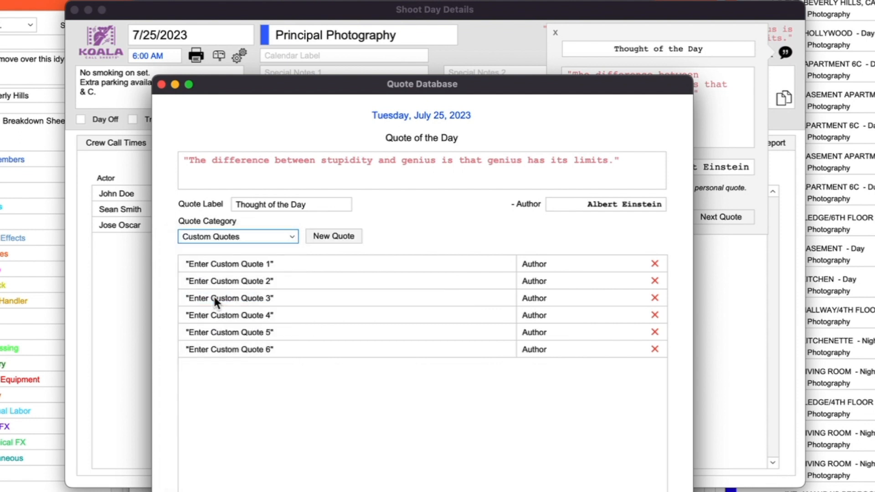
click(294, 262)
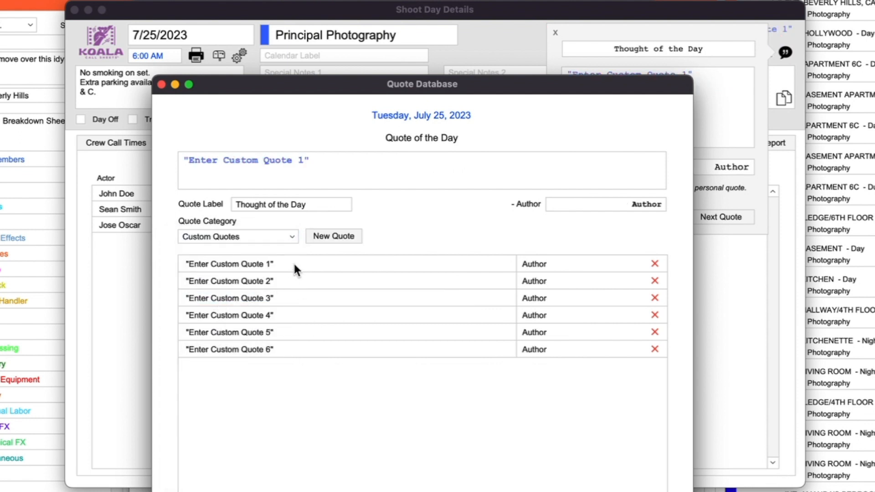
click(319, 170)
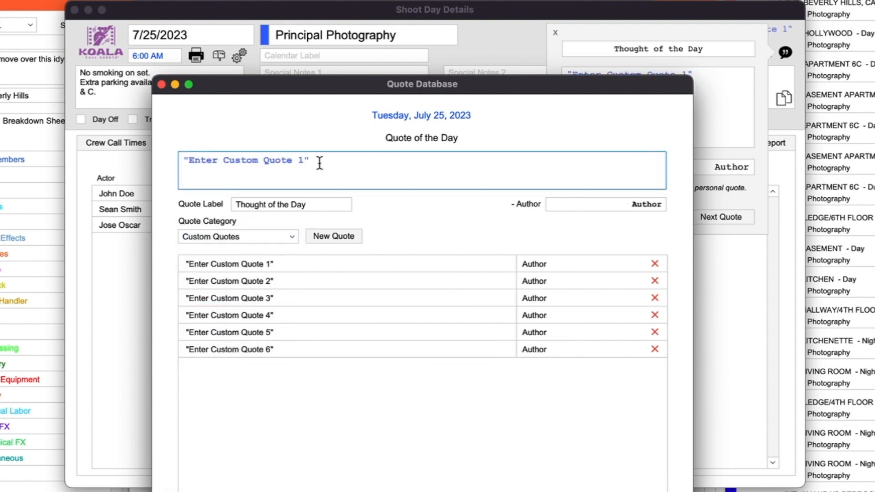
click(162, 84)
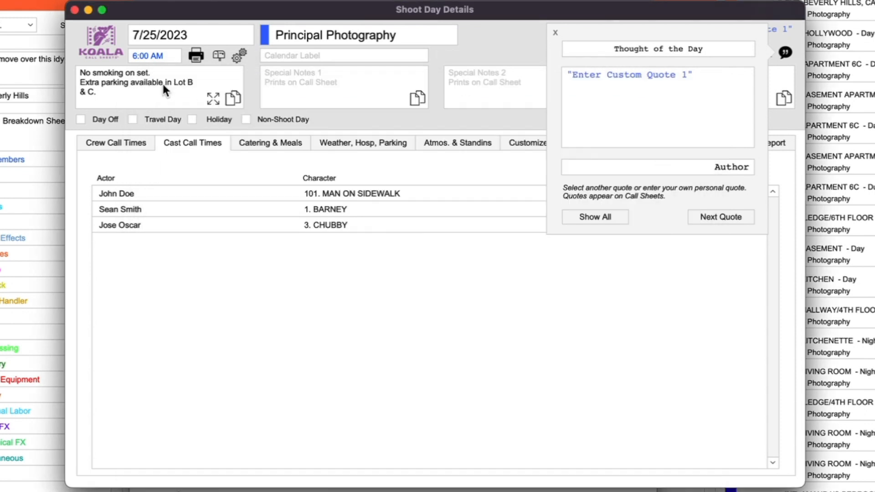
click(555, 33)
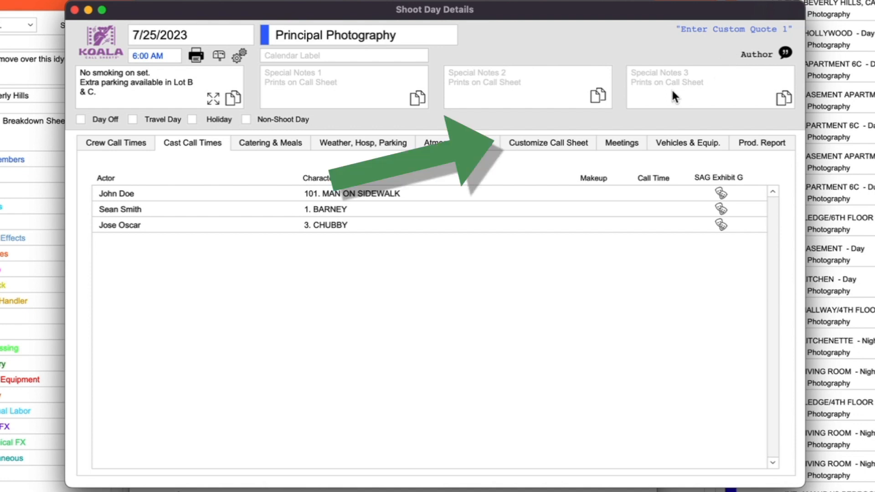
- Create a custom call sheet entry named RADIO CHANNELS with 5 columns
click(535, 143)
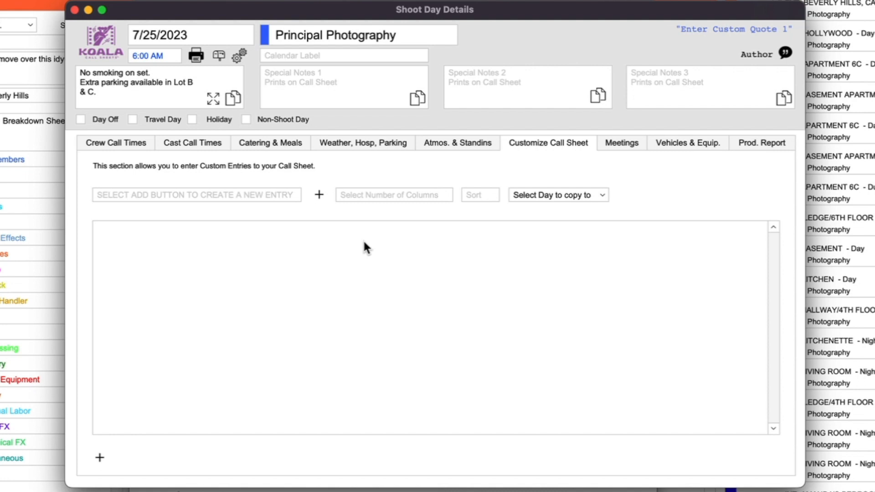
click(319, 195)
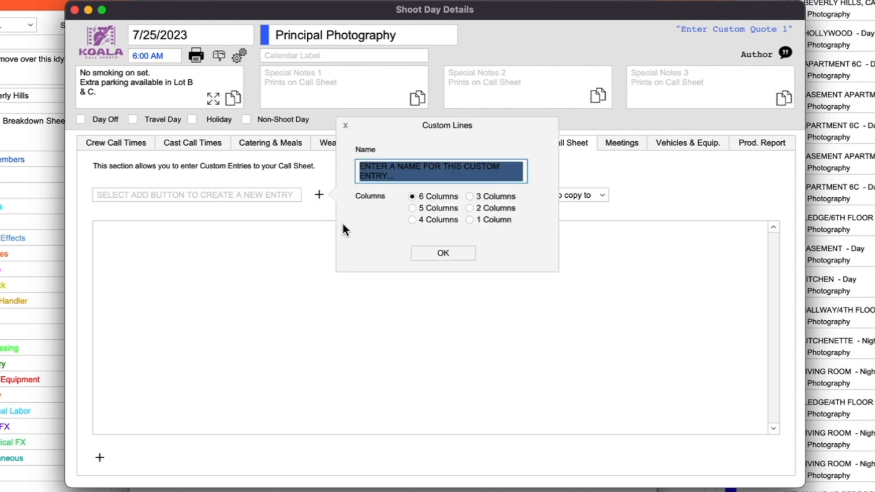
text(RA)
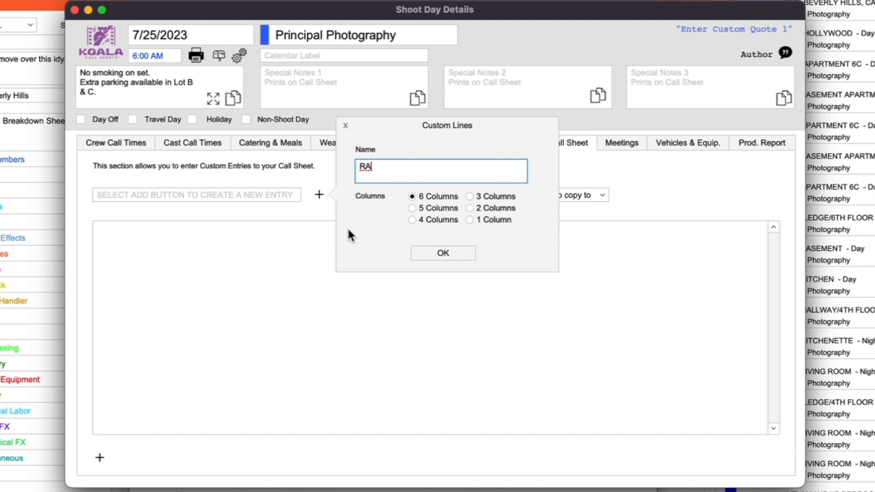
text(DIO CHANNELS)
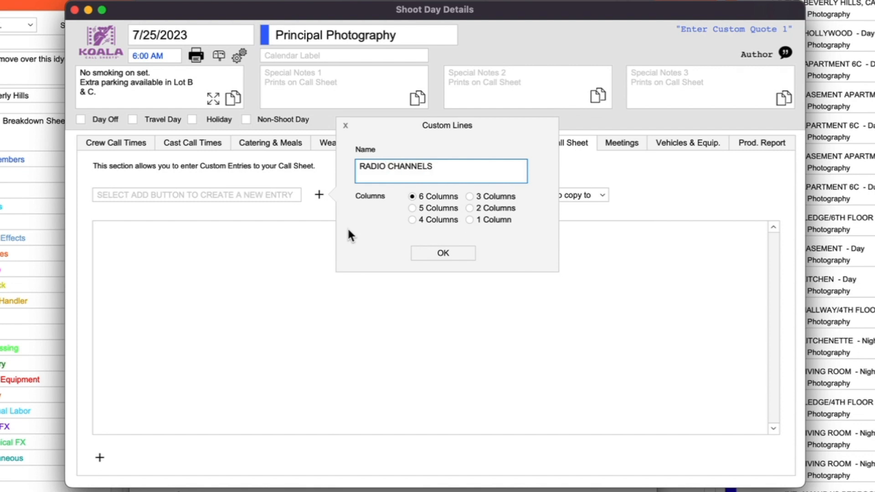
click(412, 208)
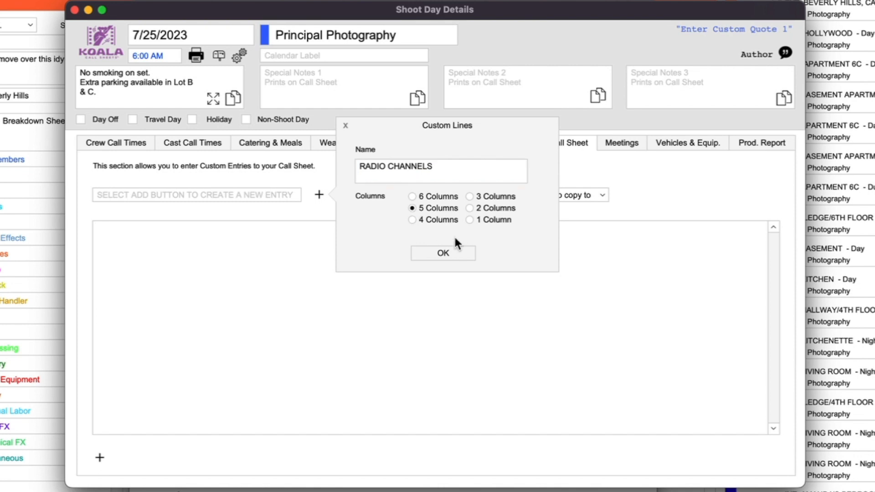
click(458, 249)
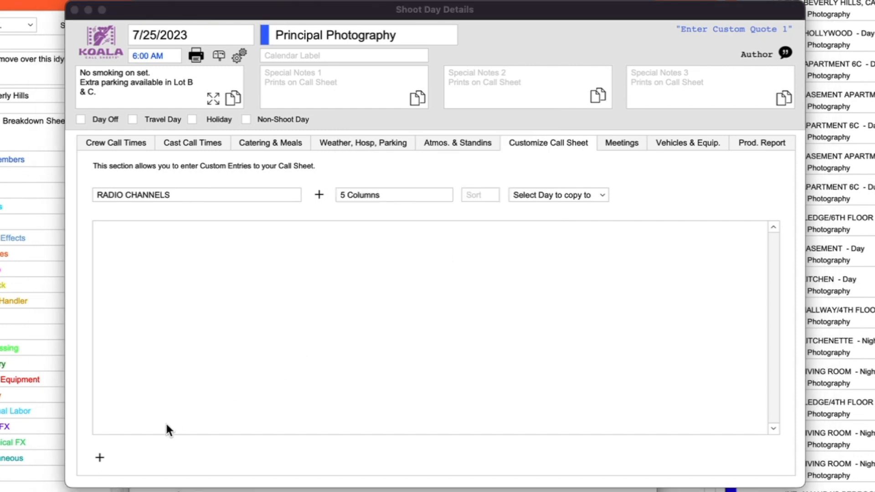
- Add a line to the RADIO CHANNELS entry and fill its first two columns with "1: Nurse/Medic" and "2: AD's"
click(102, 458)
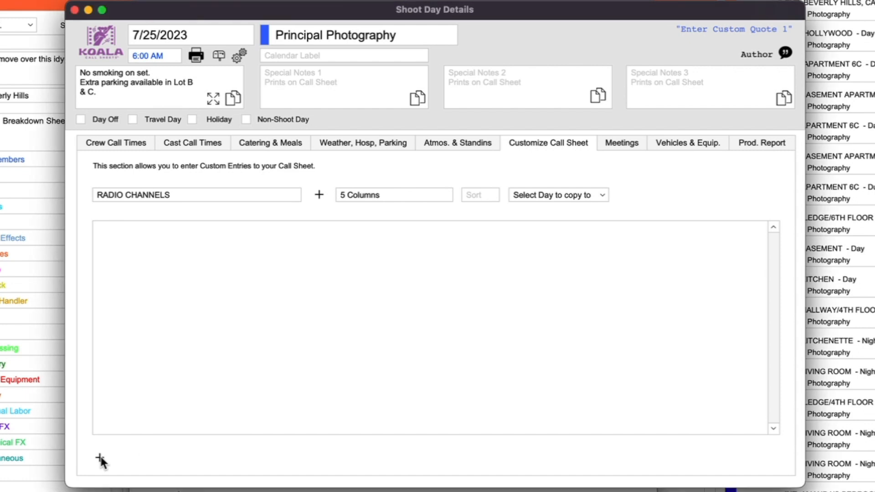
click(101, 458)
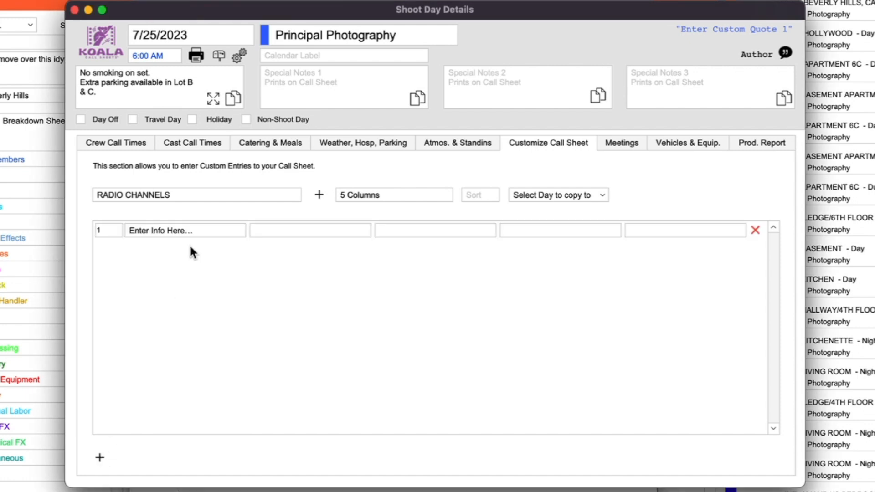
click(198, 231)
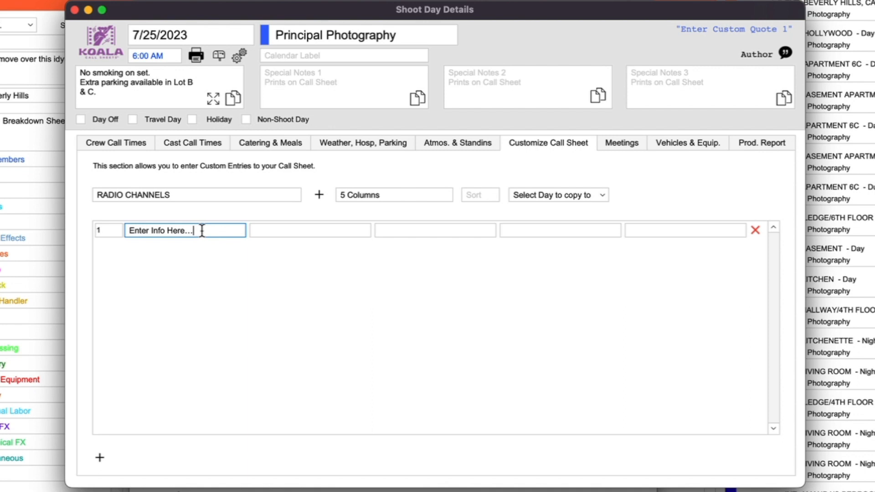
key(super+a)
text(1:)
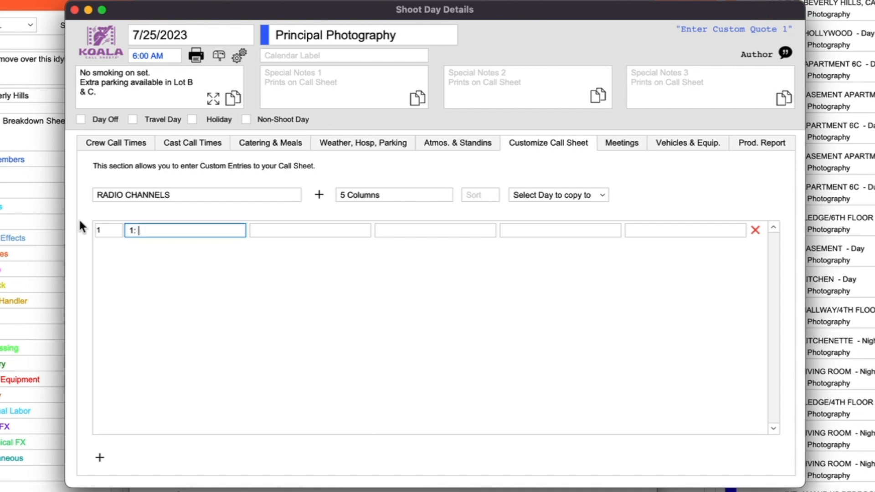
text( Nurse/Medic)
key(Tab)
text(2: A)
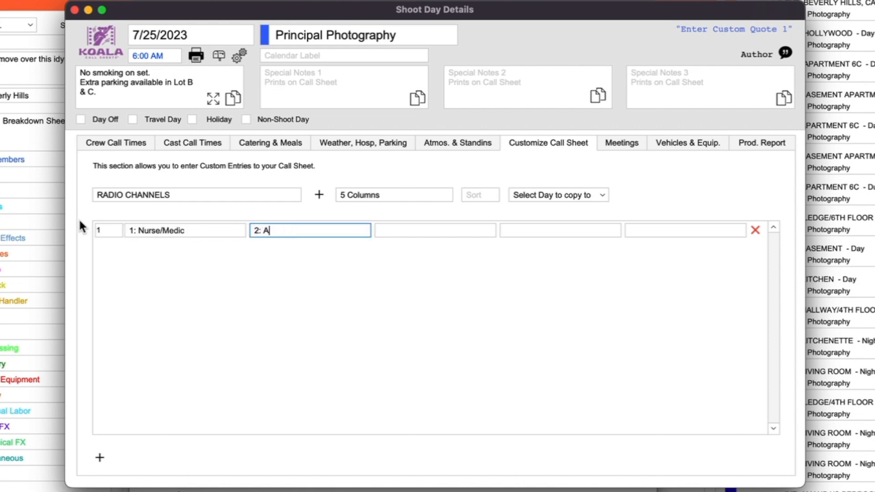
text(D's)
key(Tab)
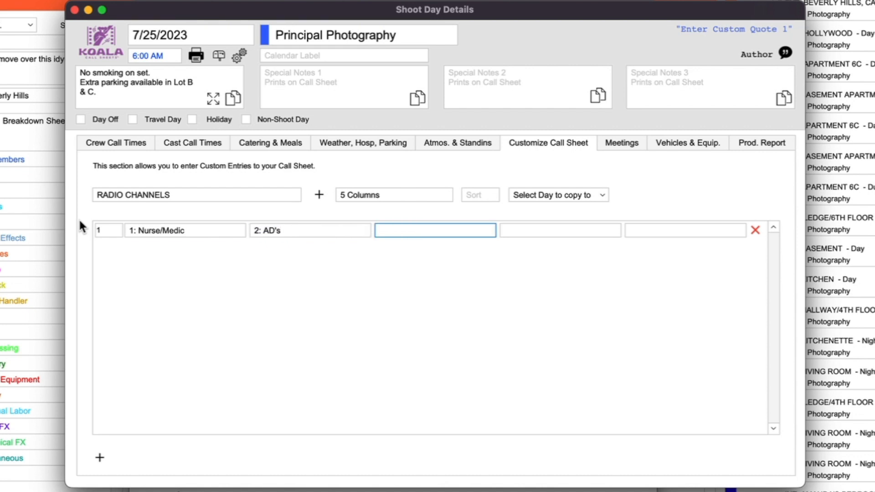
- Fill the third and fourth columns of the first radio channel line with "3: Locations" and "4: Security"
text(3: Locations)
key(Tab)
text(4: Secur)
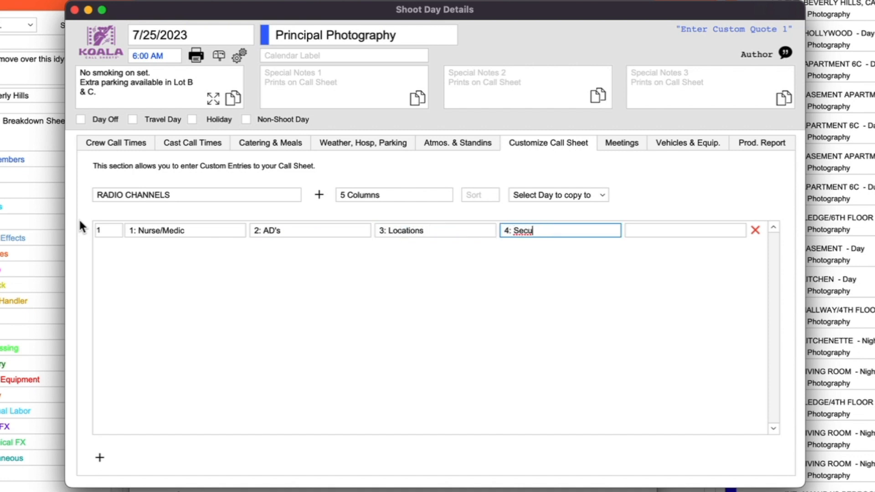
text(ity)
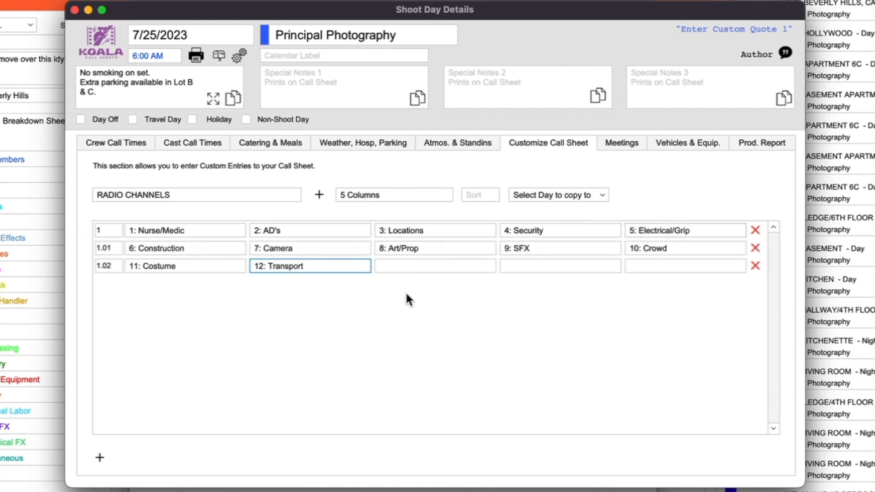
- Preview the 7/25/2023 call sheet to check the custom radio channel entry
click(196, 56)
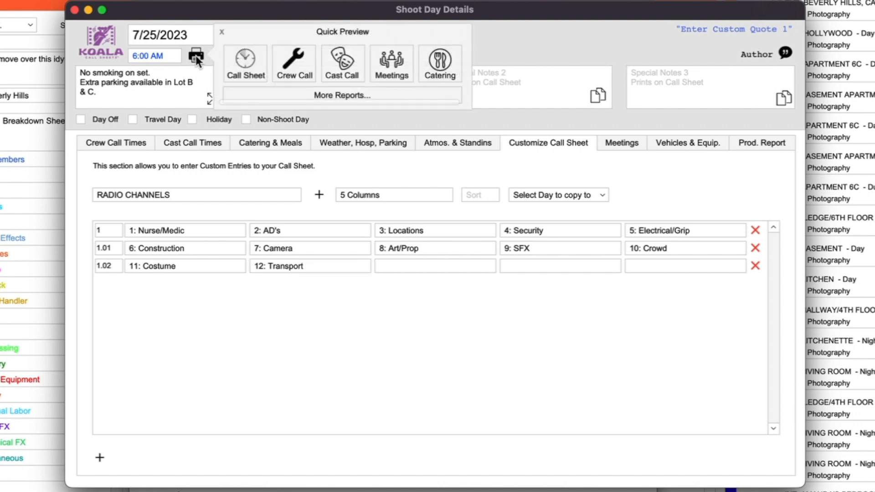
click(239, 70)
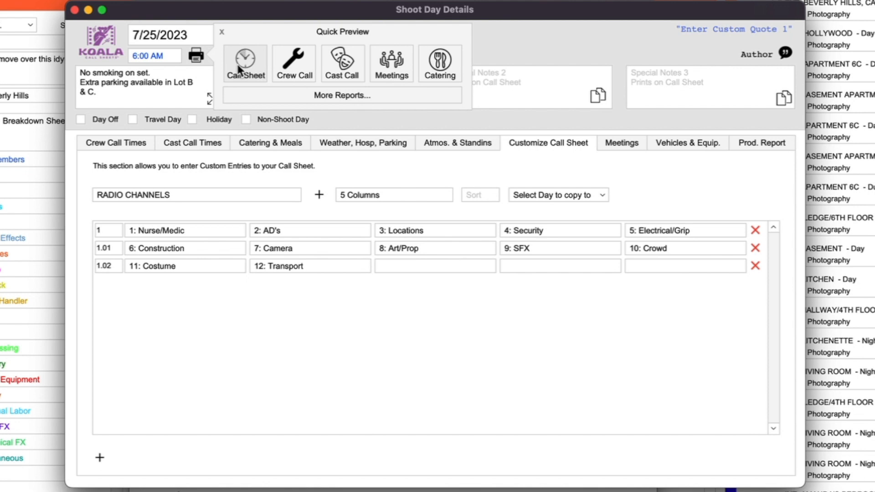
click(257, 192)
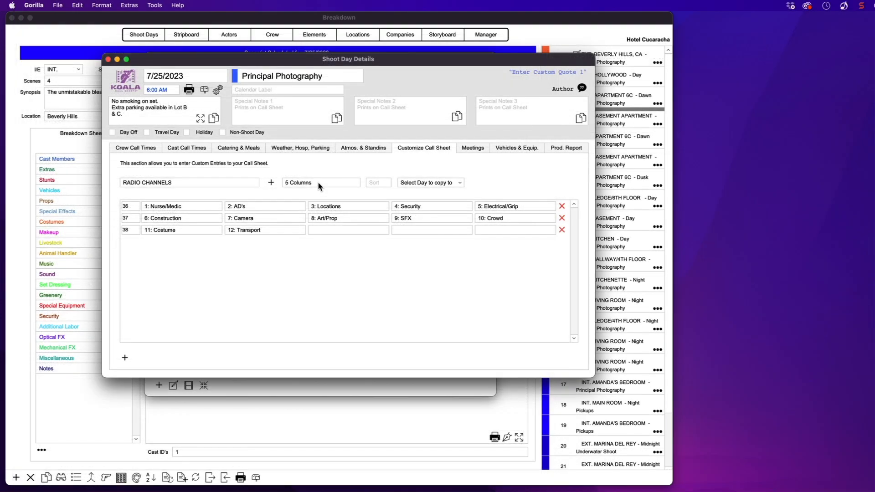
- Change RADIO CHANNELS to 6 columns and move "11: Costume" from the third line to the sixth column of the first line
click(318, 183)
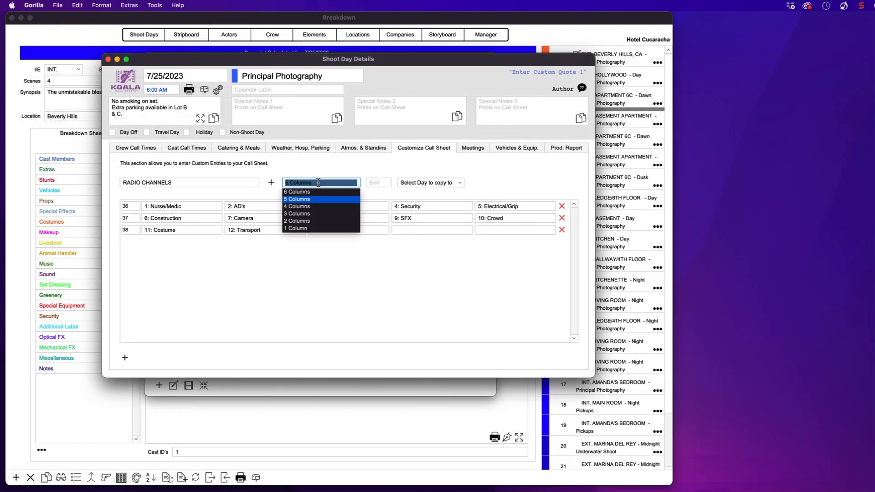
click(307, 191)
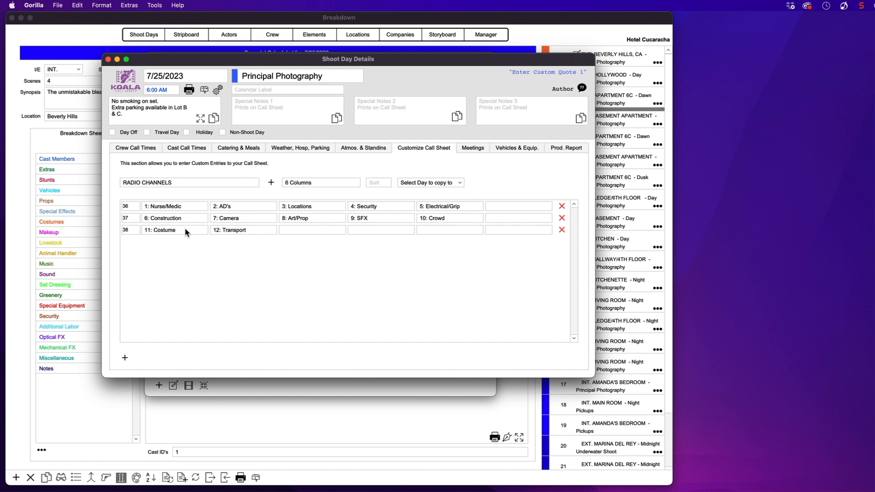
drag(185, 230, 139, 232)
key(super+c)
key(BackSpace)
click(532, 207)
key(super+v)
- Move "12: Transport" from the third line to the sixth column of the second line
click(262, 231)
key(super+c)
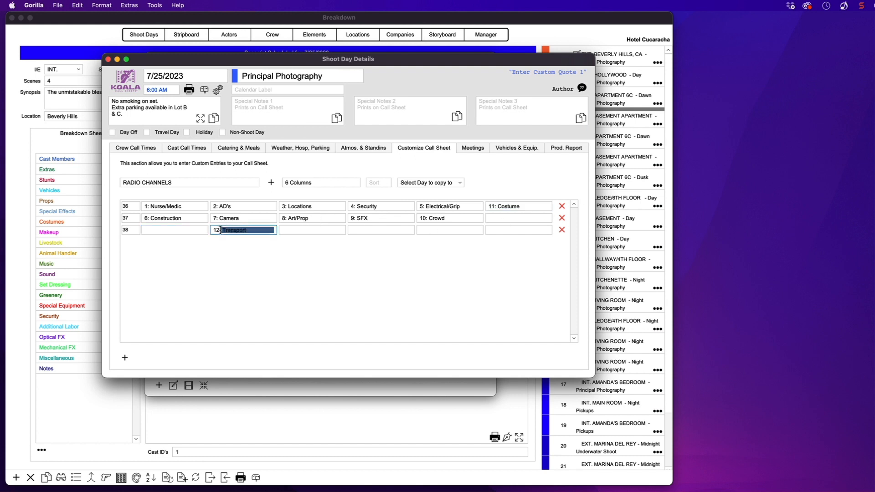
key(BackSpace)
click(521, 215)
key(super+v)
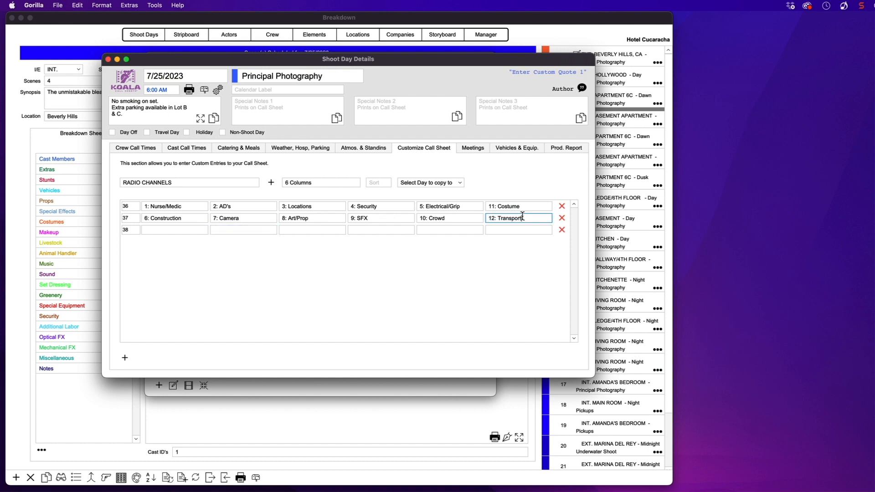
- Delete the empty third line of RADIO CHANNELS and add a 6-column custom entry named TRANSPORT
click(561, 230)
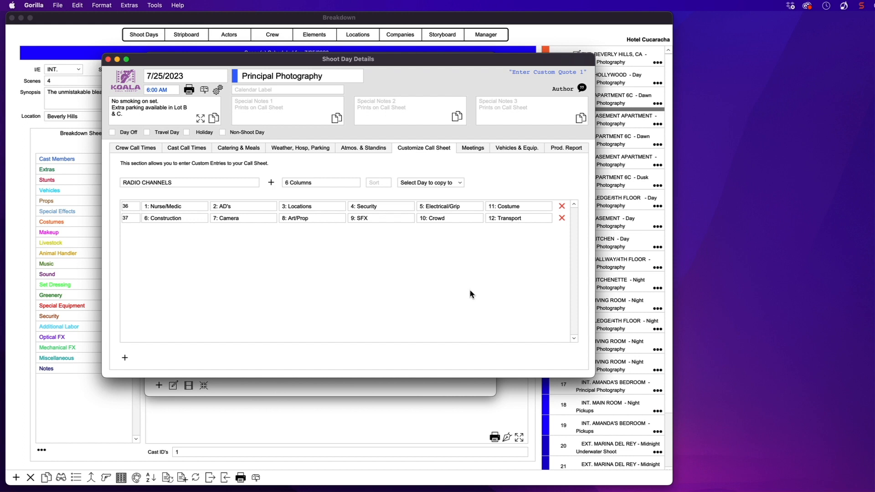
click(272, 183)
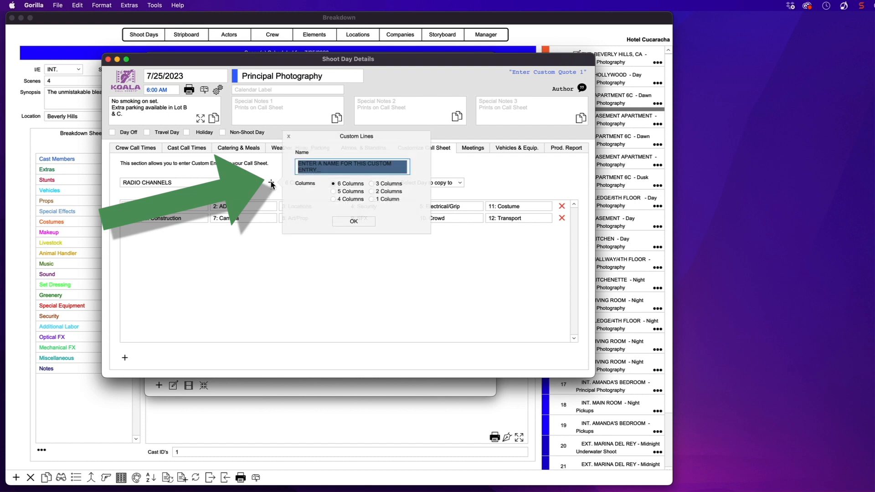
text(TRANSPORT)
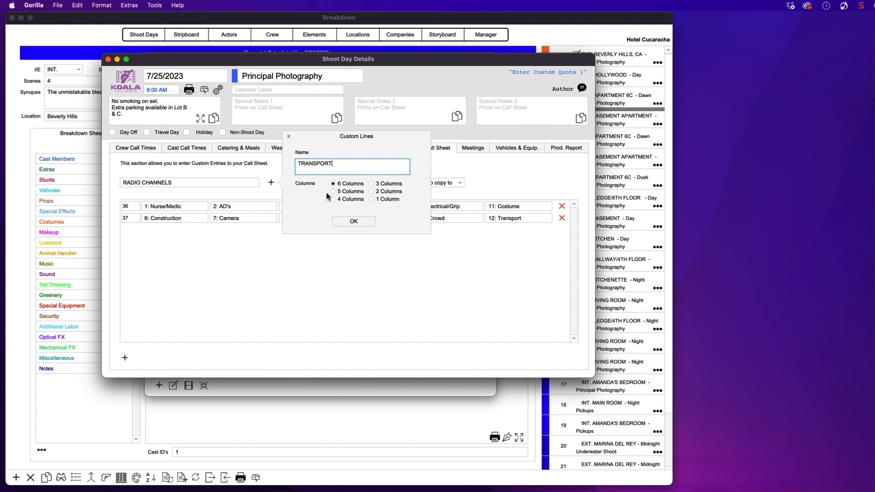
click(354, 222)
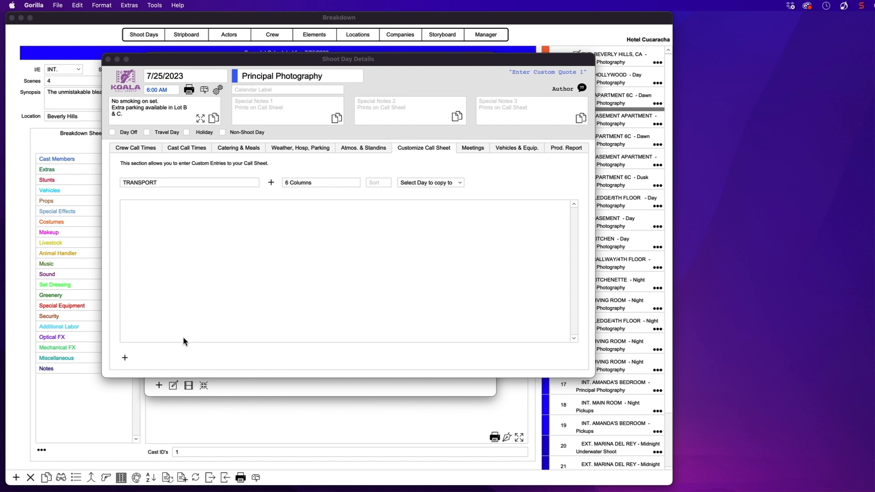
- Bring up the list of custom entries and choose TRANSPORT as the entry to display
click(153, 185)
click(153, 185)
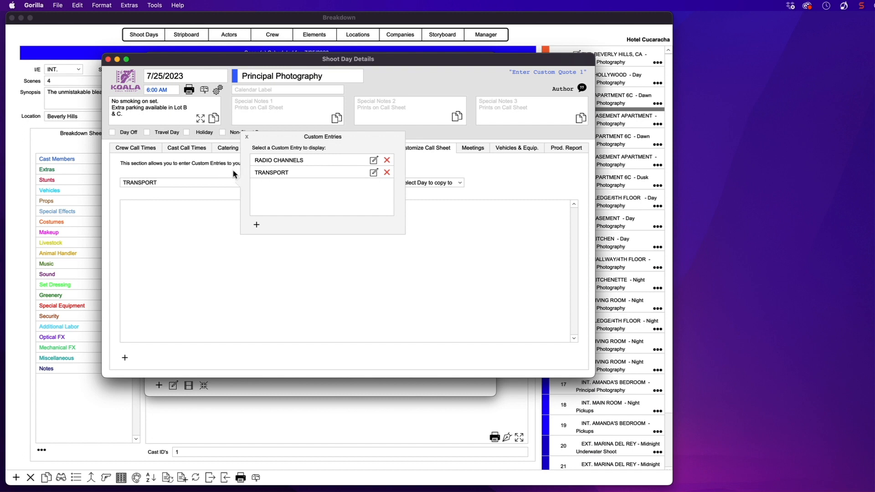
click(273, 173)
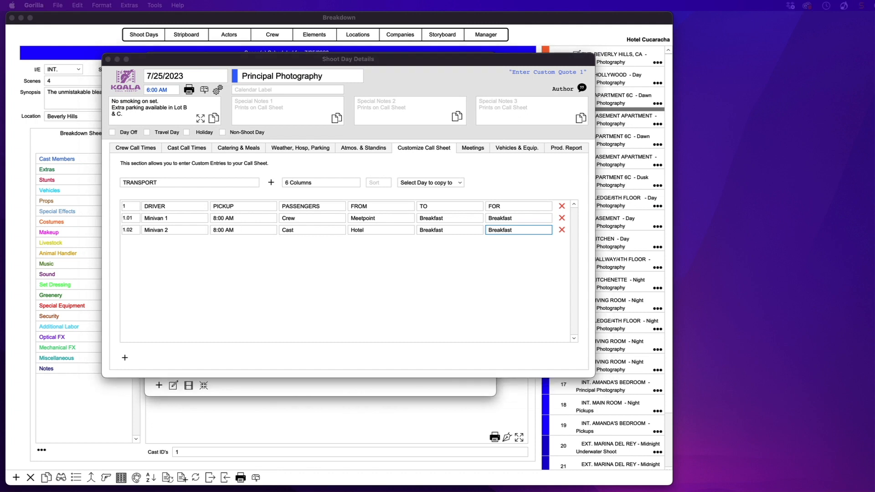
- Review the sort order of the TRANSPORT and RADIO CHANNELS entries in the custom entries list
click(408, 302)
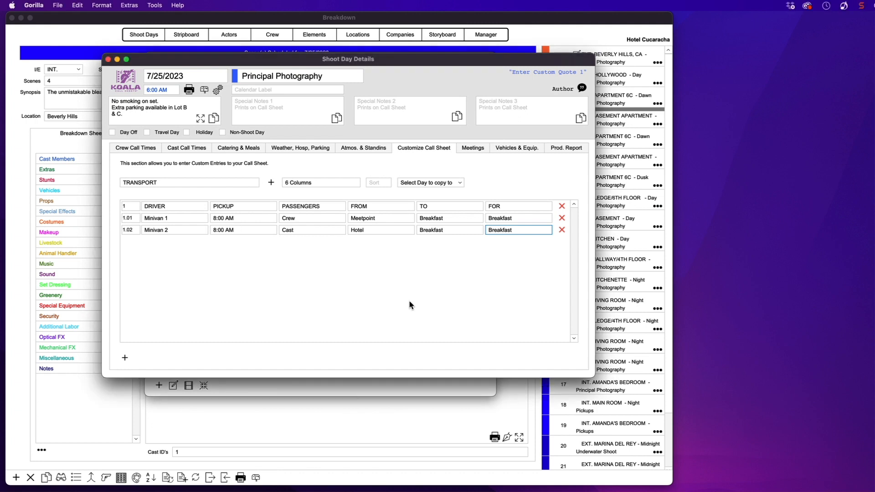
click(487, 313)
click(152, 181)
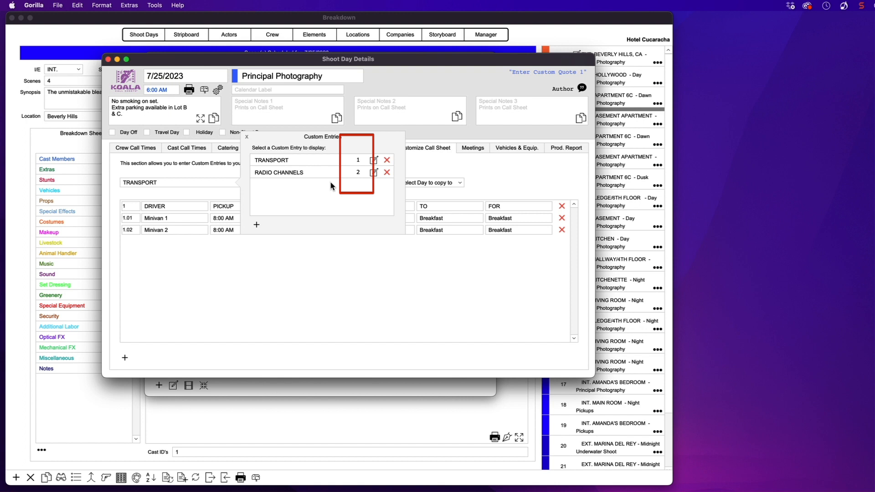
click(247, 138)
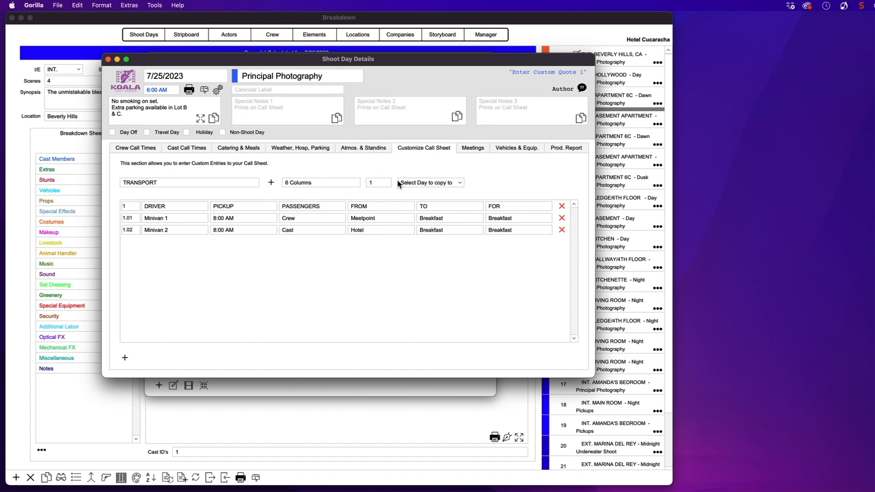
- Copy the TRANSPORT custom entry to the 7/27/2023 shoot day
click(415, 182)
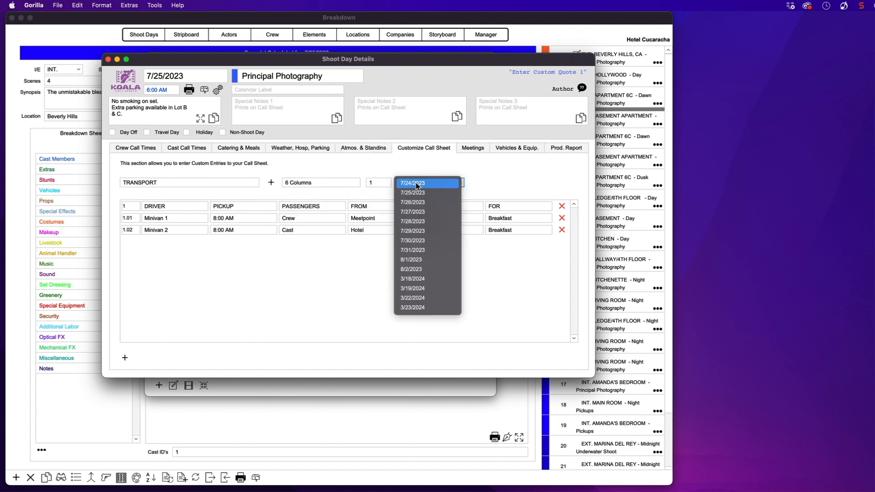
click(418, 213)
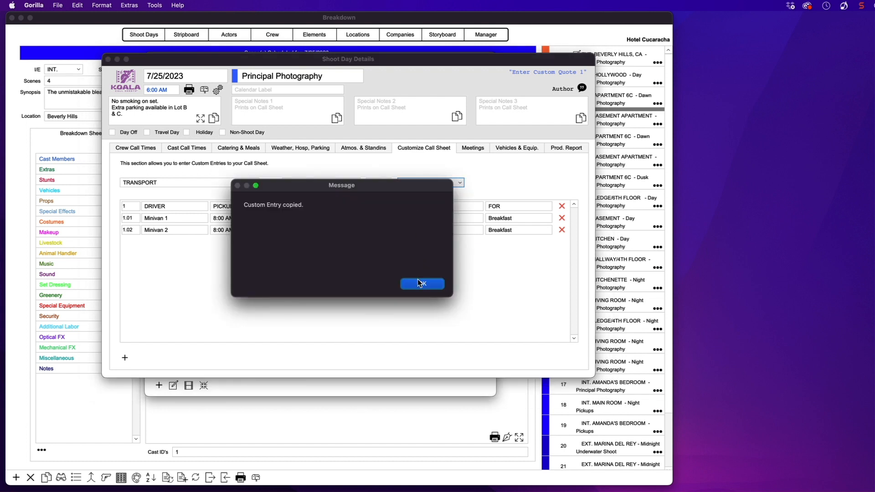
click(418, 281)
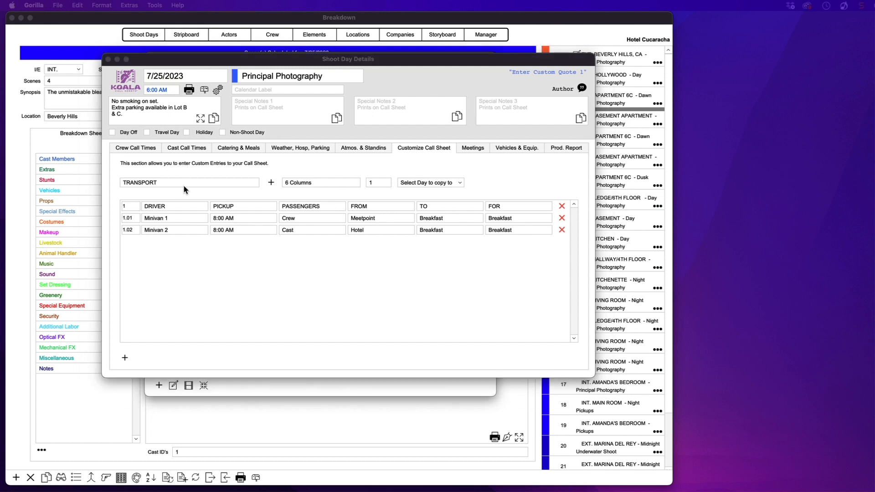
- Switch to the 7/27/2023 shoot day and check its call sheet customization for the TRANSPORT entry
click(173, 75)
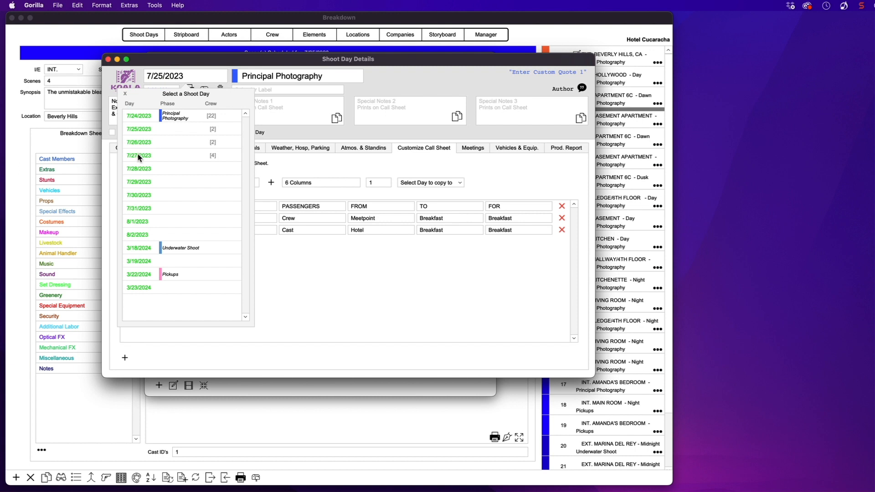
click(139, 156)
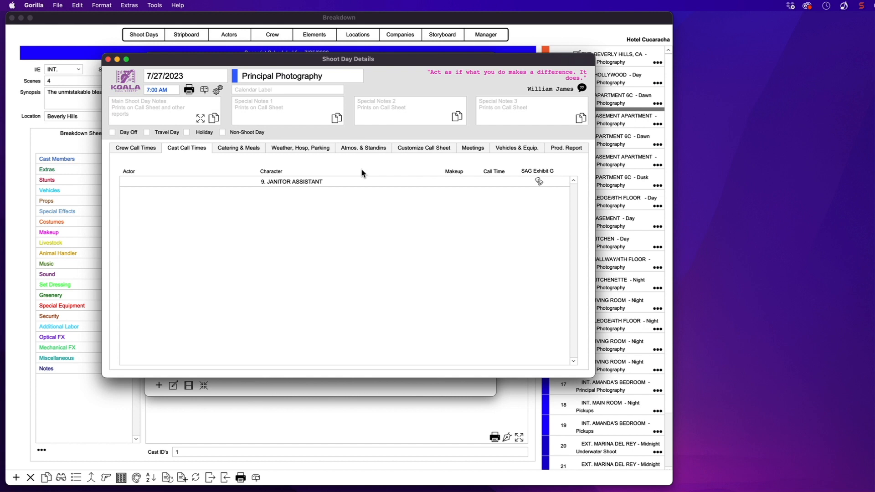
click(443, 150)
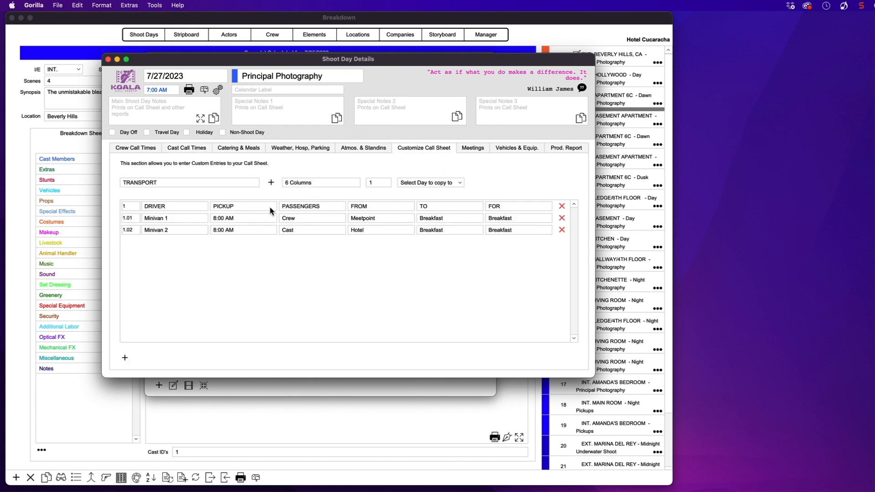